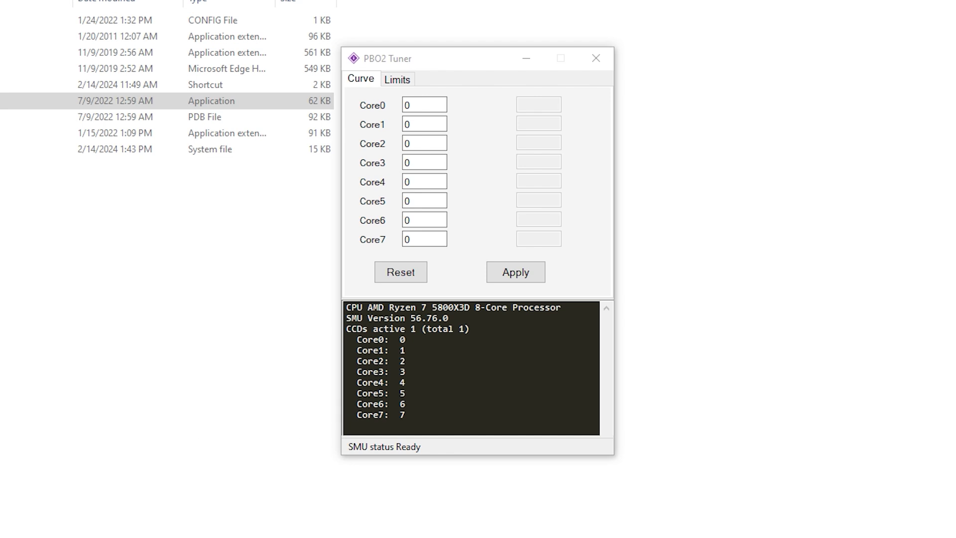
Delete the old pbo2 tuner -20 task from the library and maximize the Task Scheduler window.
scroll(249, 299, down, 3)
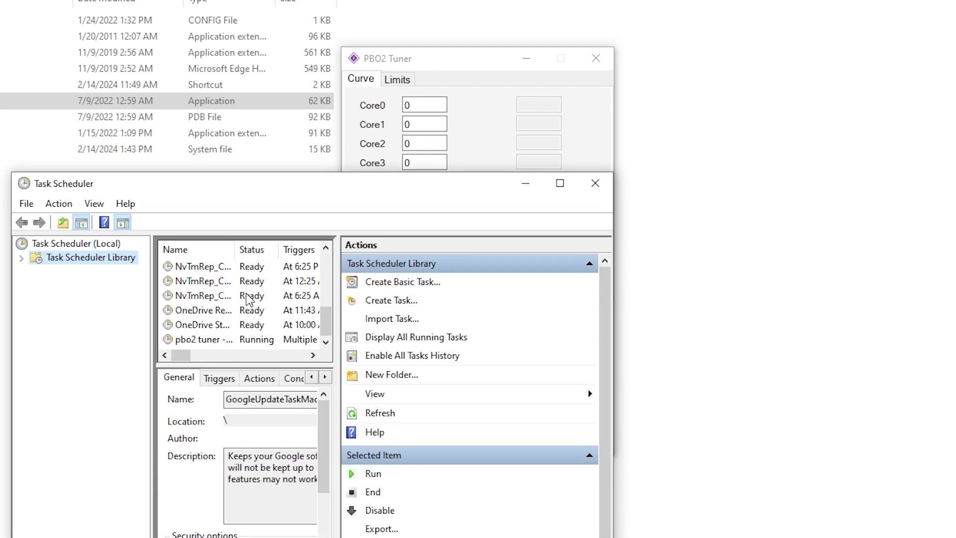
click(204, 341)
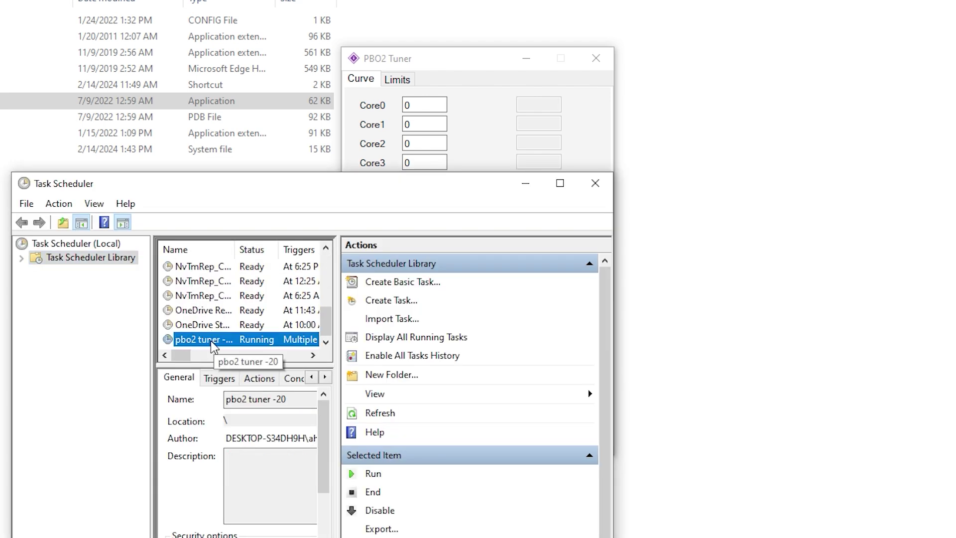
right_click(210, 339)
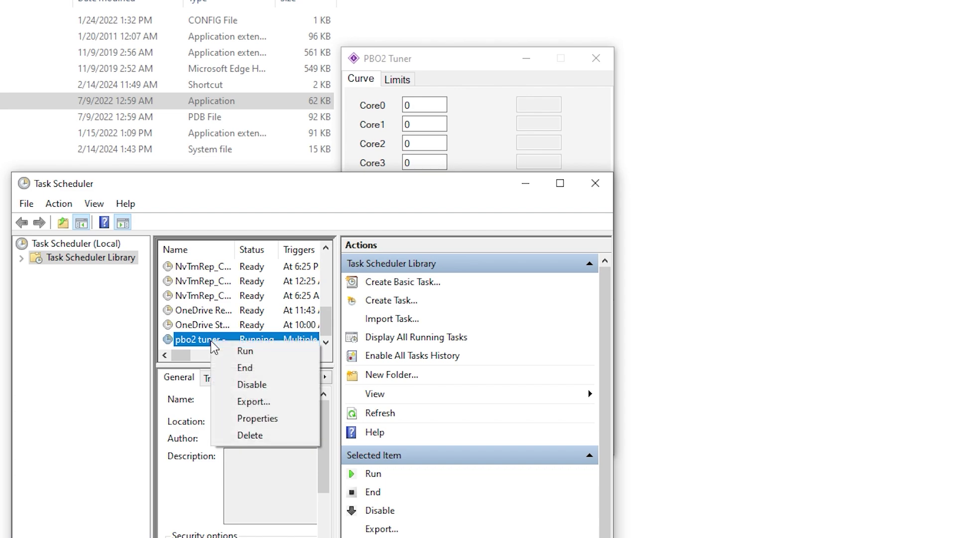
click(264, 436)
click(480, 316)
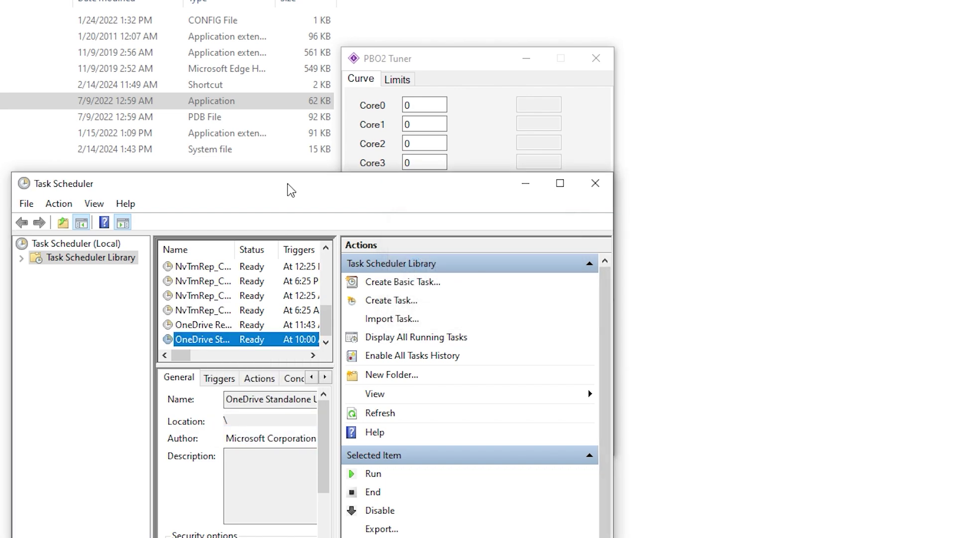
double_click(288, 183)
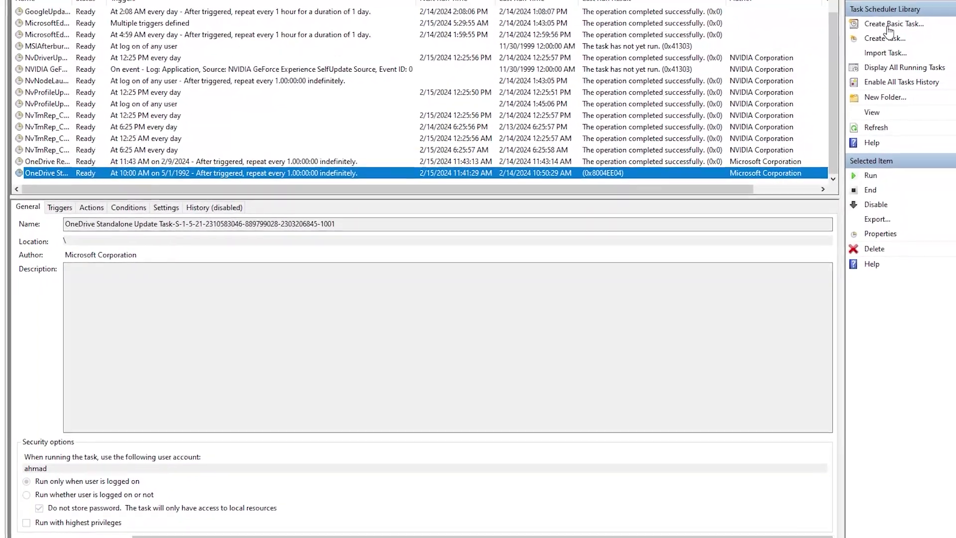
Create task pbo2 -20 to run whether logged on or not, without a stored password, for Windows 10.
click(912, 22)
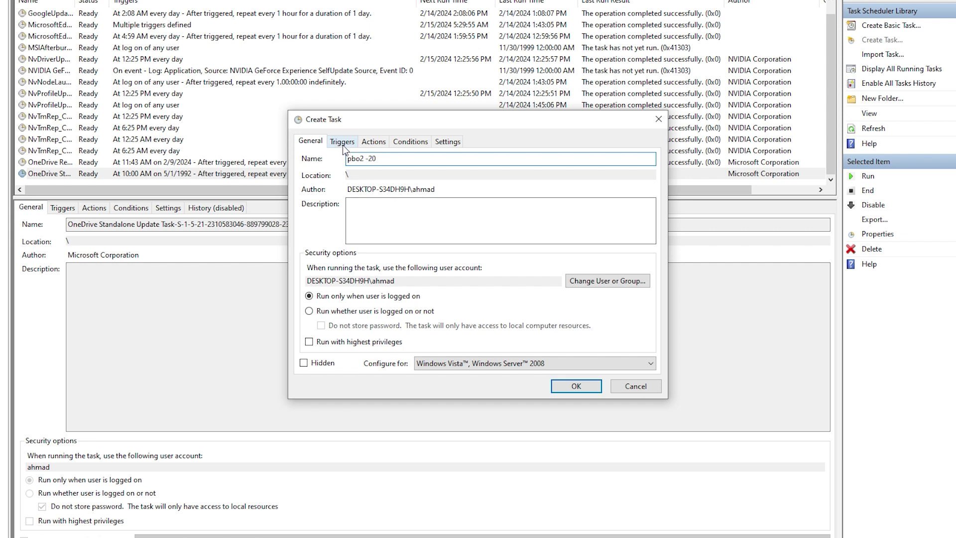
click(370, 311)
click(365, 327)
click(461, 363)
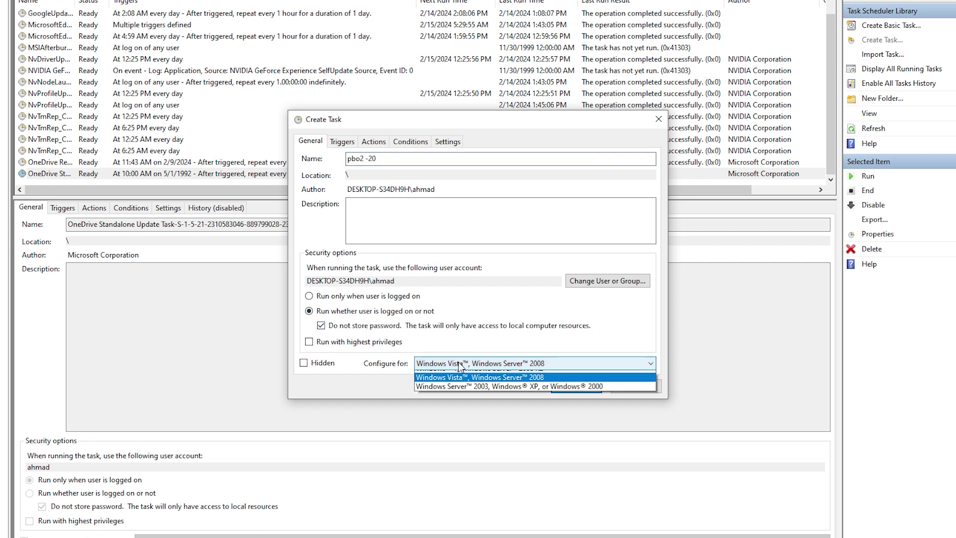
click(433, 375)
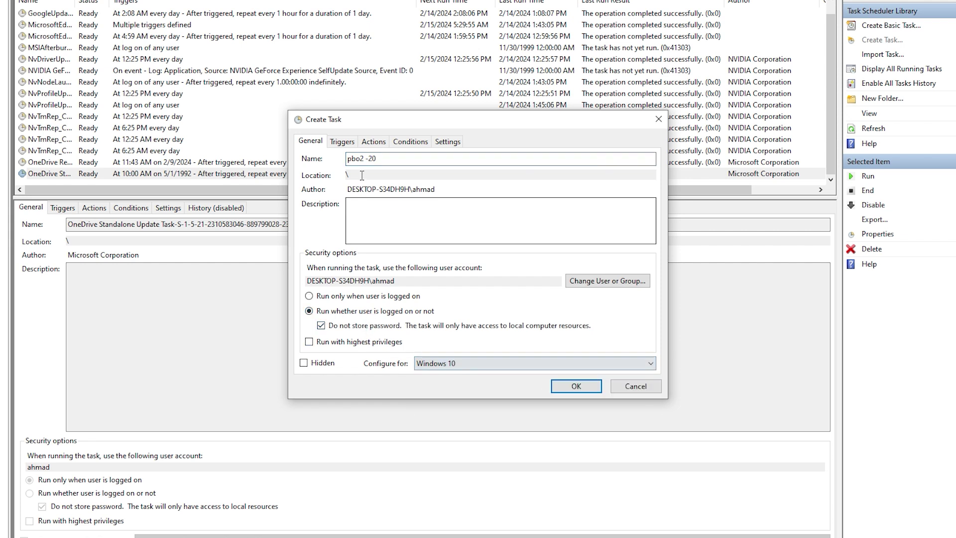
click(338, 143)
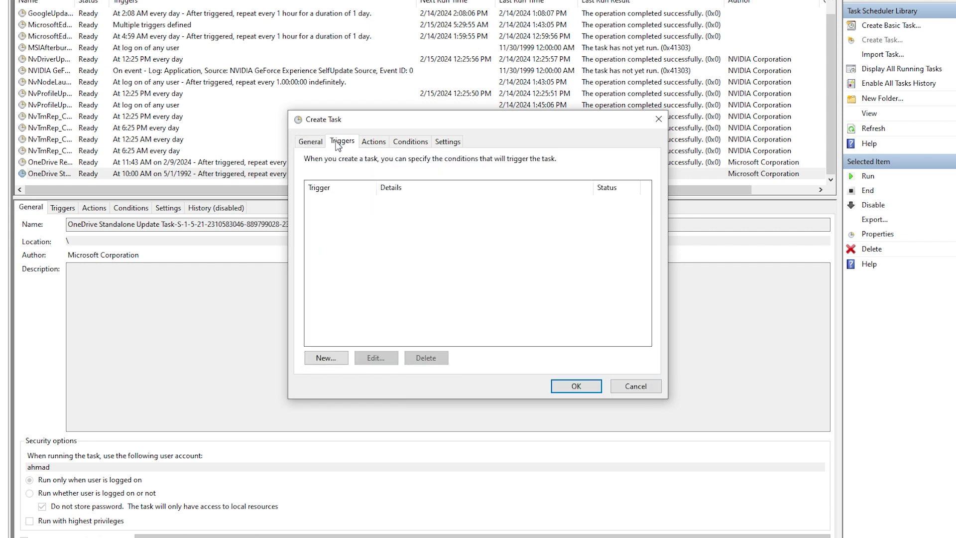
Add a trigger that begins the task At log on for any user.
click(336, 357)
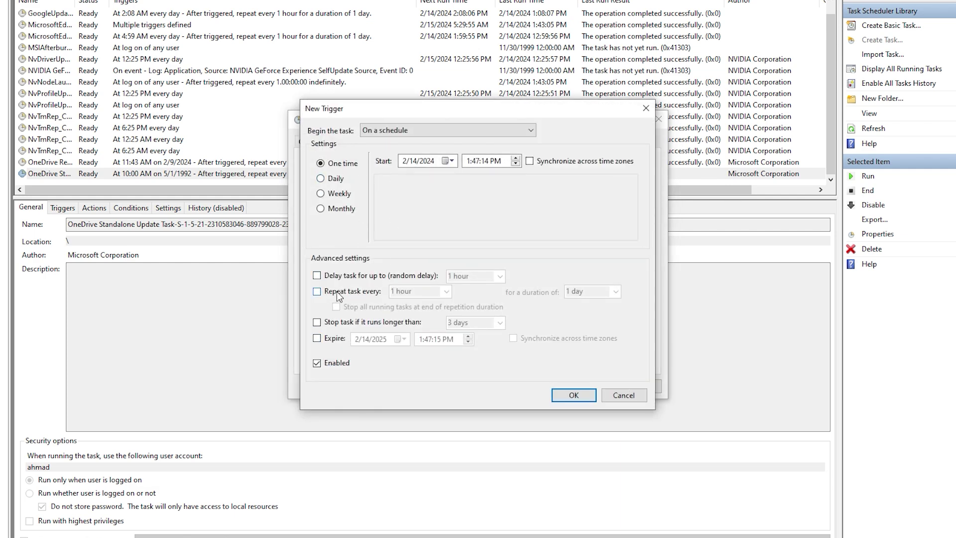
click(421, 128)
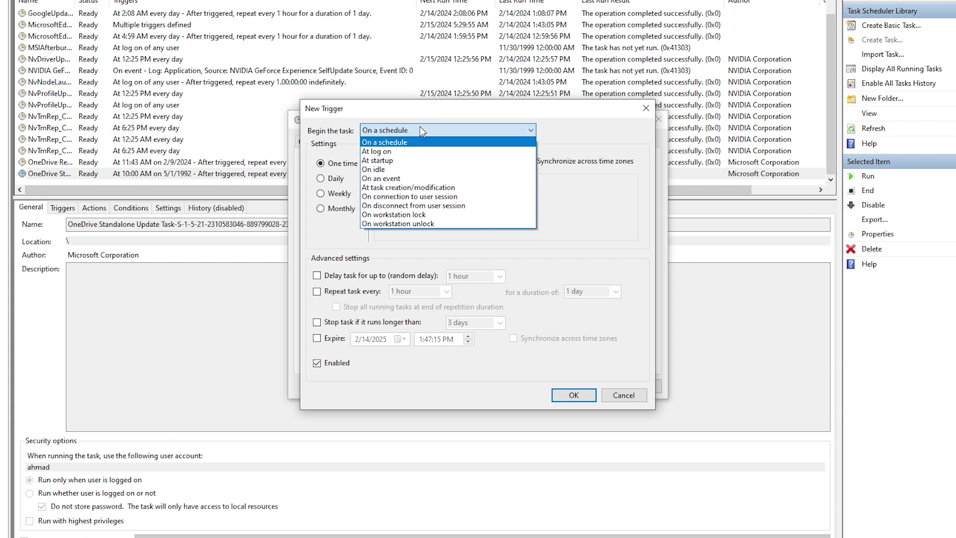
click(420, 126)
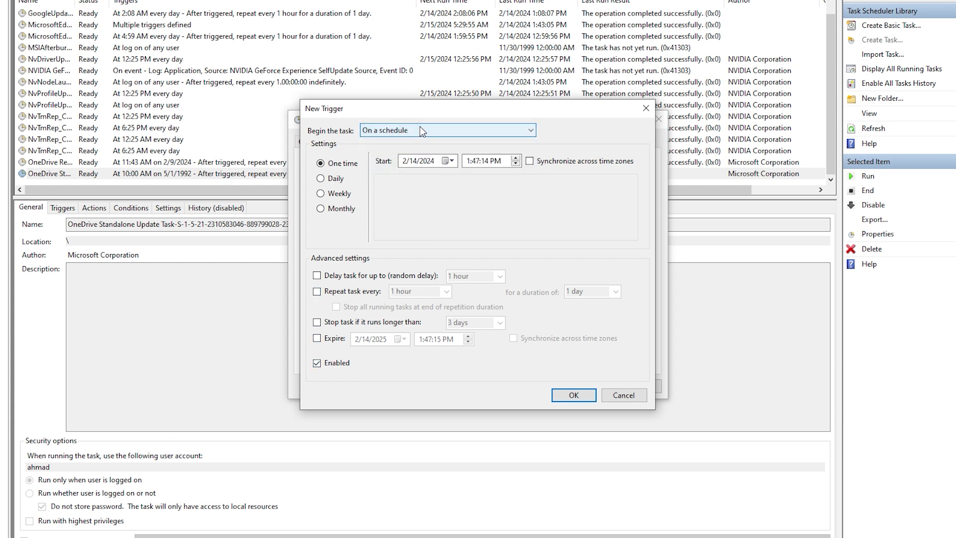
click(419, 127)
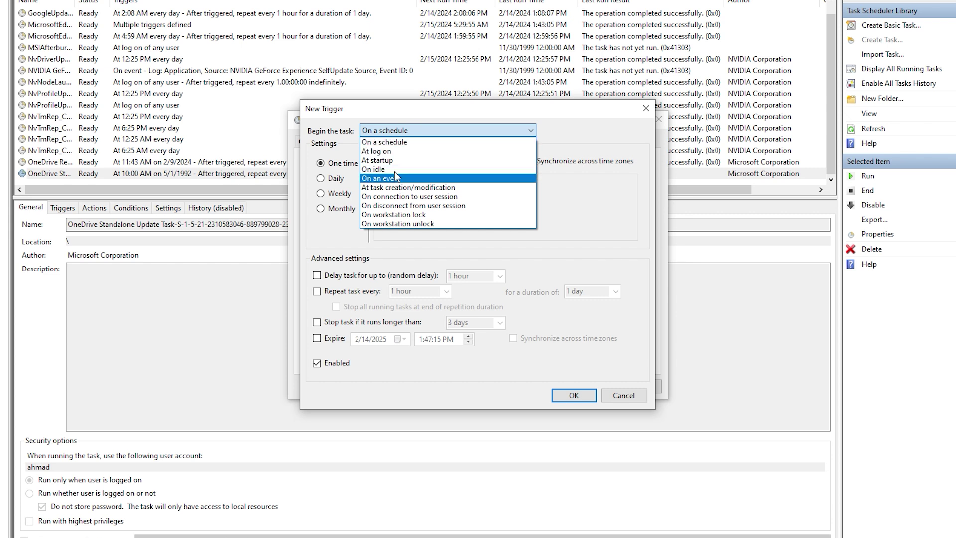
click(394, 151)
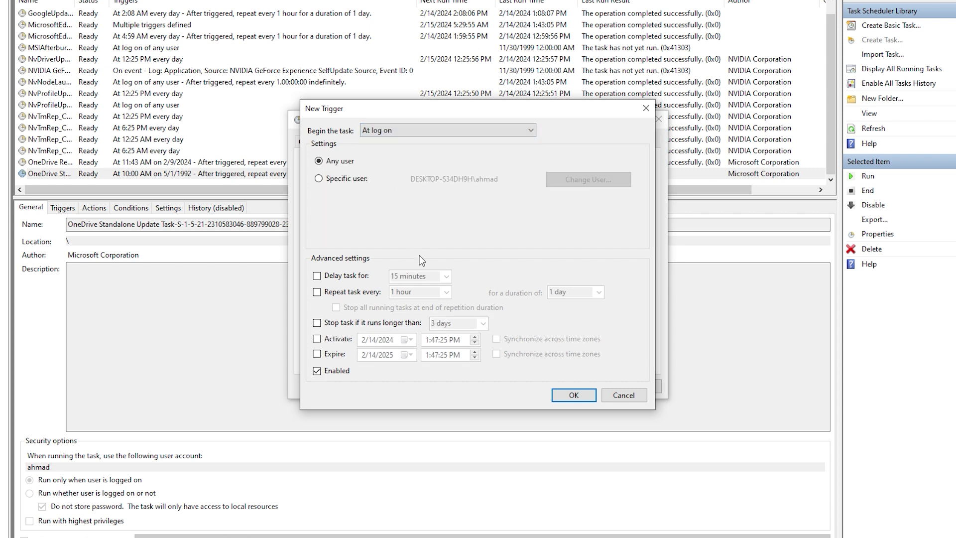
click(574, 396)
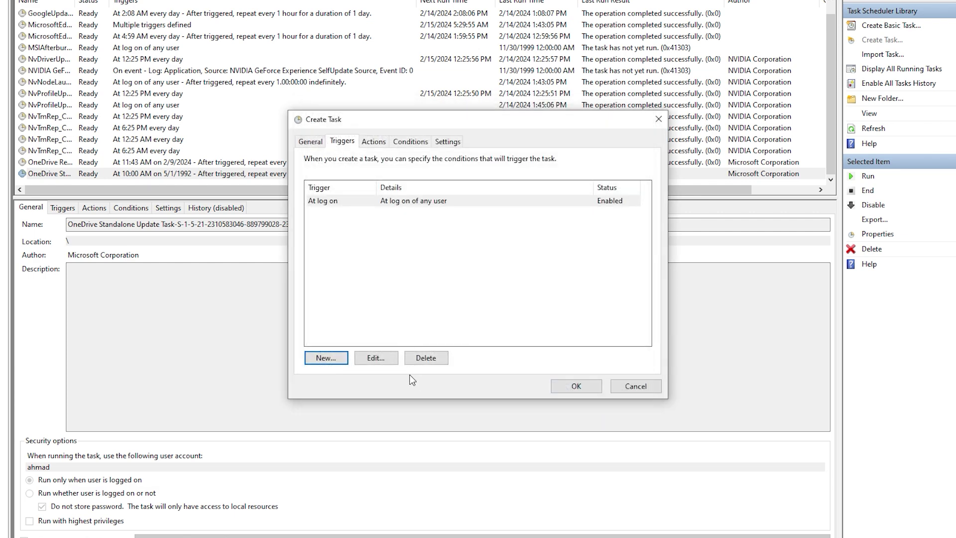
Start a second trigger set to On an event with a custom event filter.
click(320, 361)
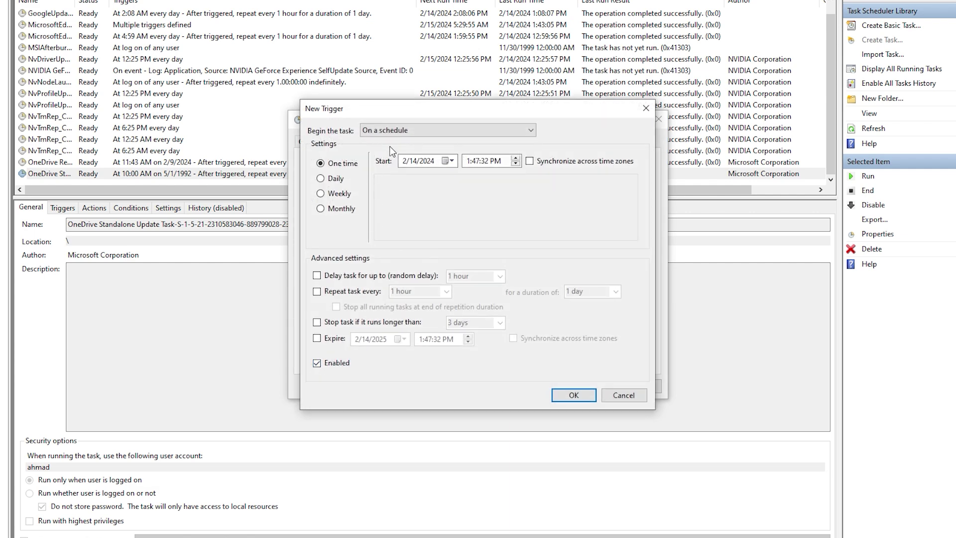
click(395, 131)
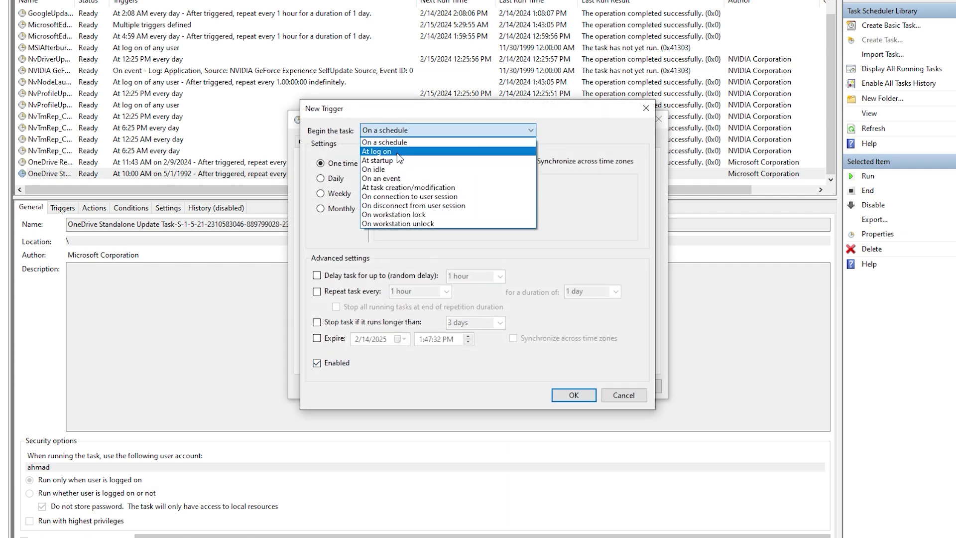
click(393, 179)
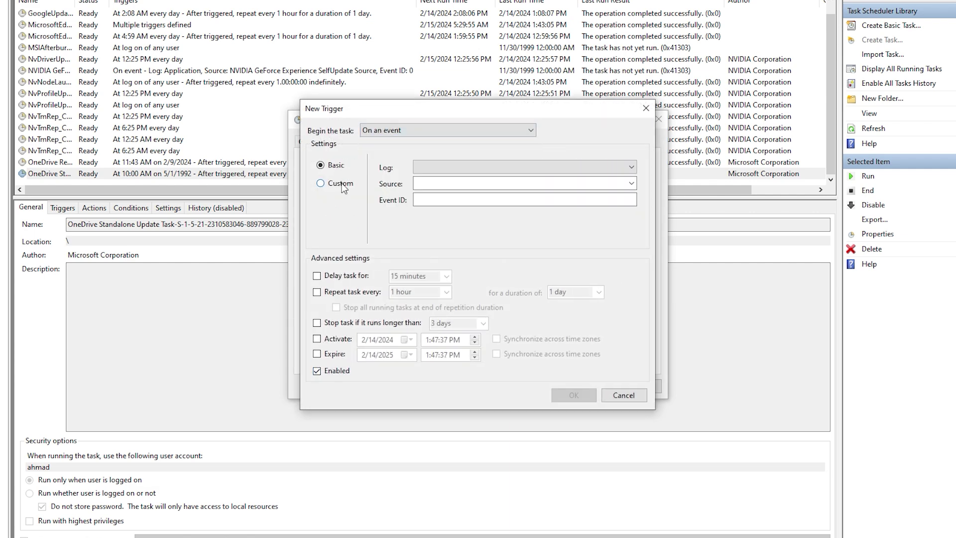
click(320, 183)
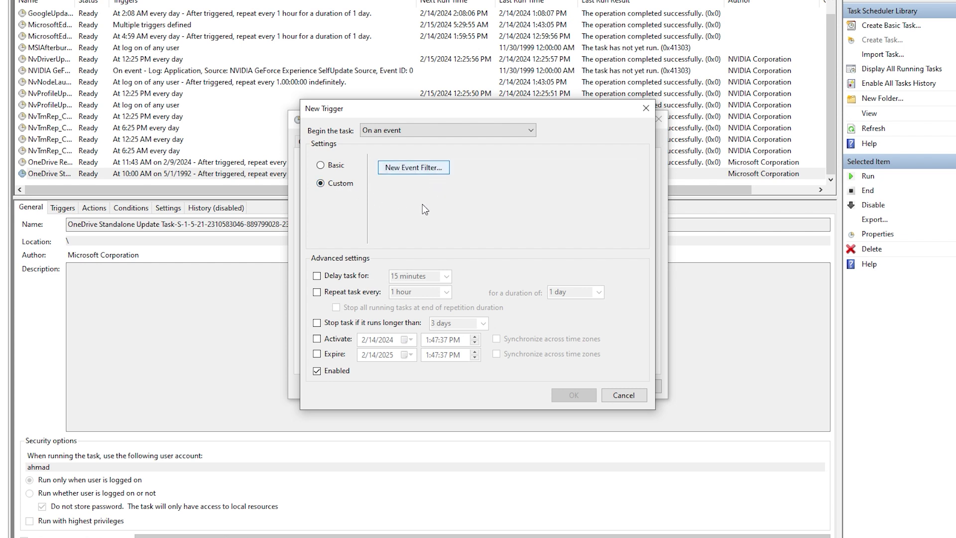
click(412, 172)
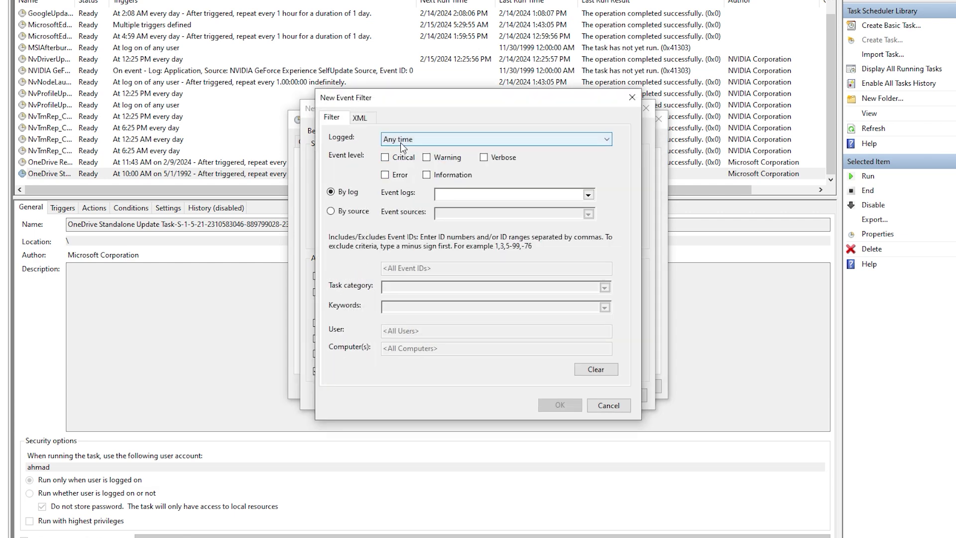
Filter the event trigger to the System log with source Power-Troubleshooter and confirm it.
click(588, 195)
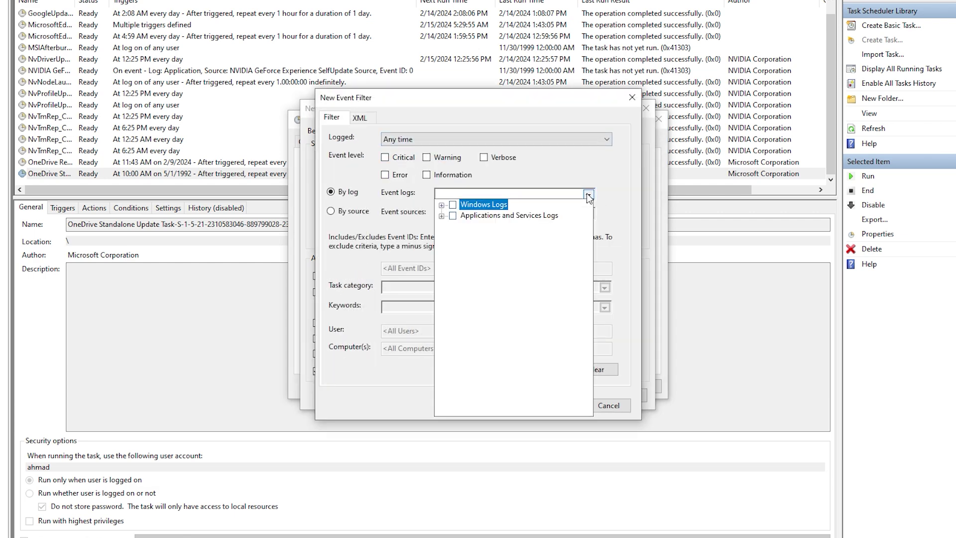
click(442, 205)
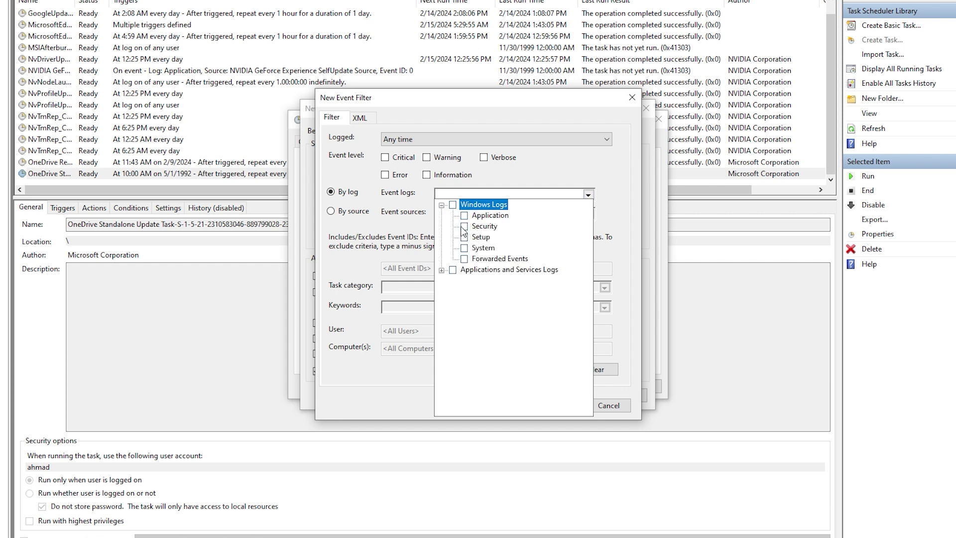
click(464, 248)
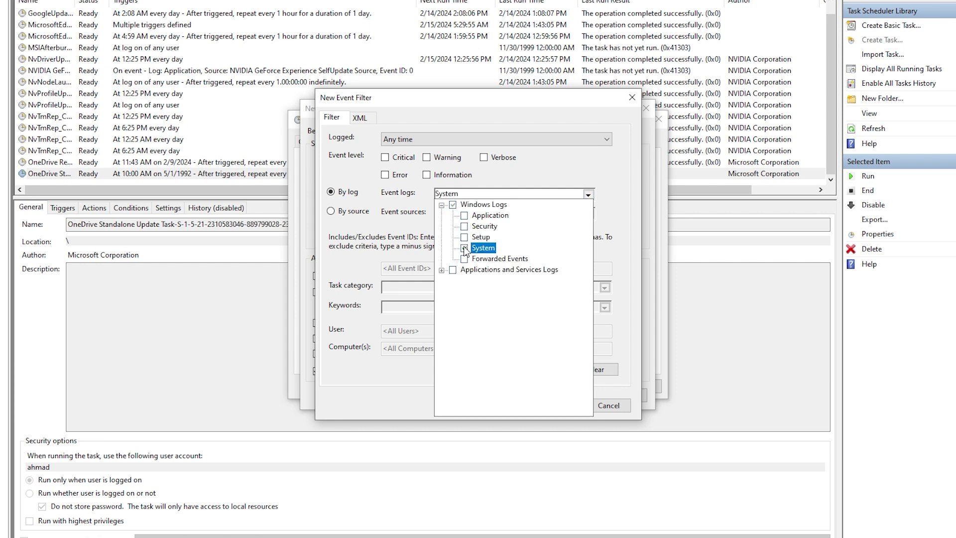
click(381, 219)
click(351, 211)
click(588, 214)
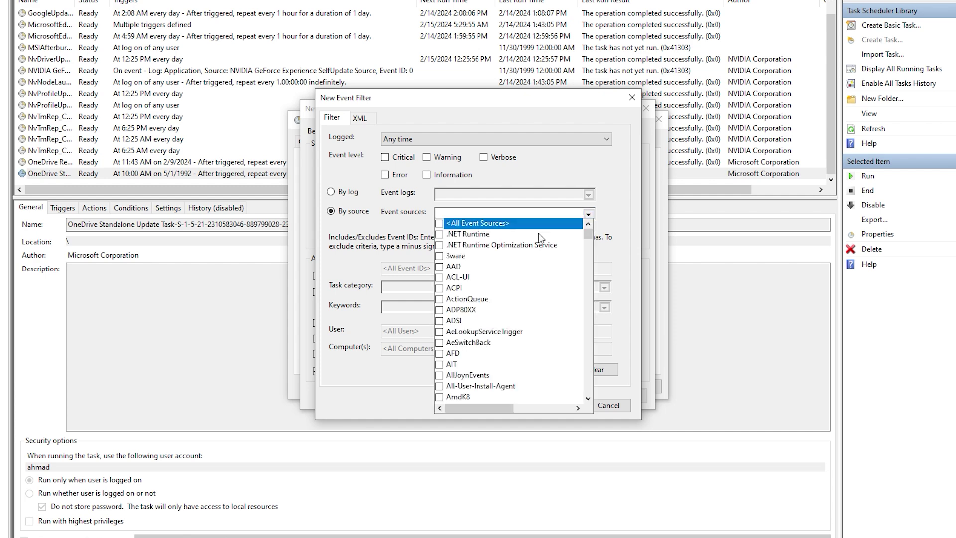
scroll(503, 267, down, 5)
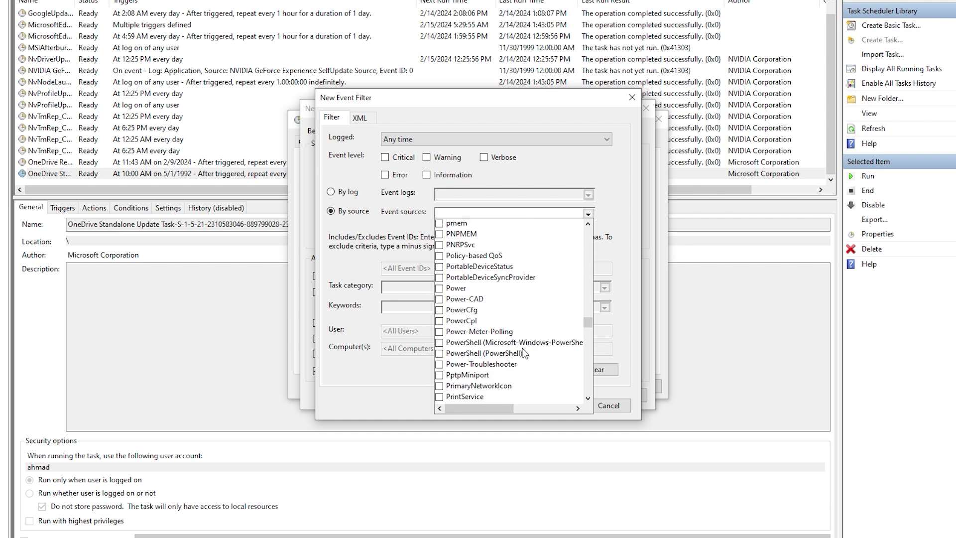
click(439, 365)
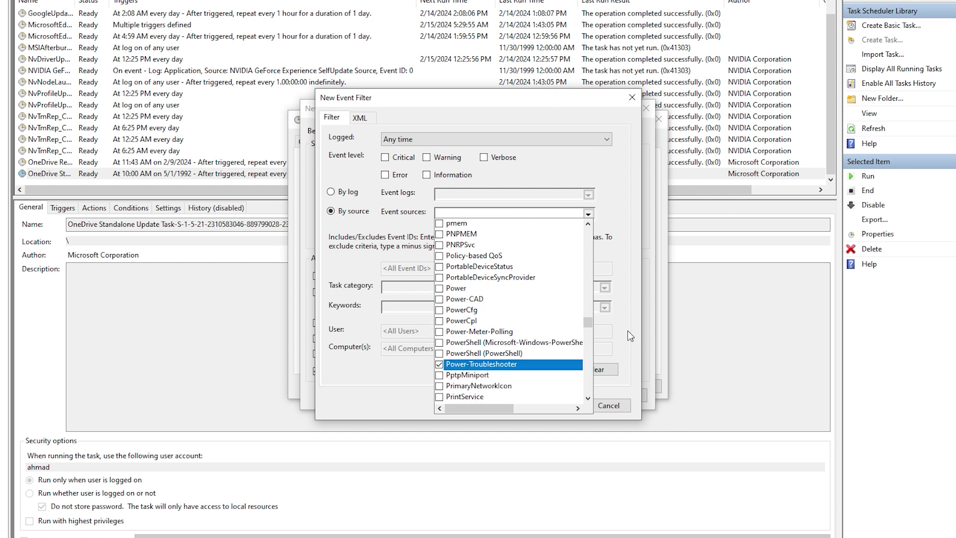
click(630, 336)
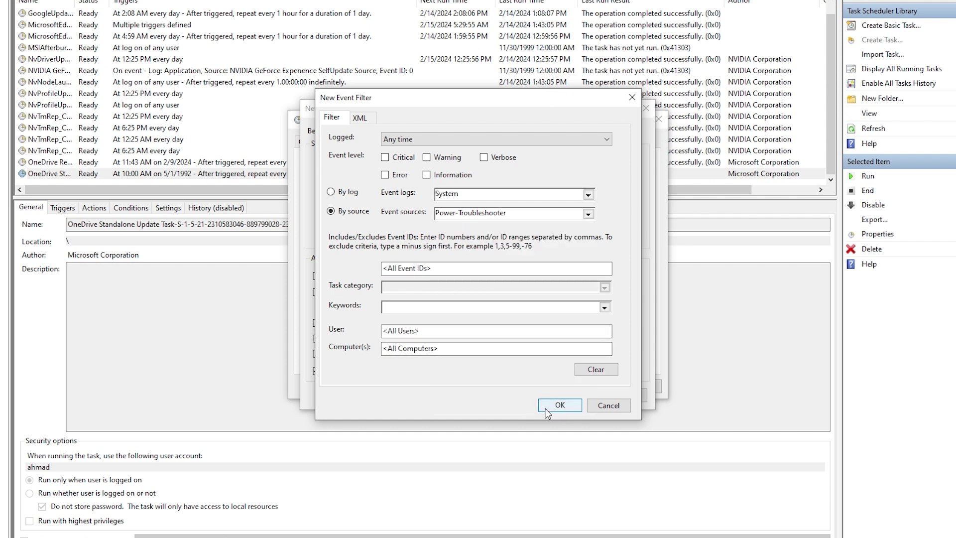
click(548, 407)
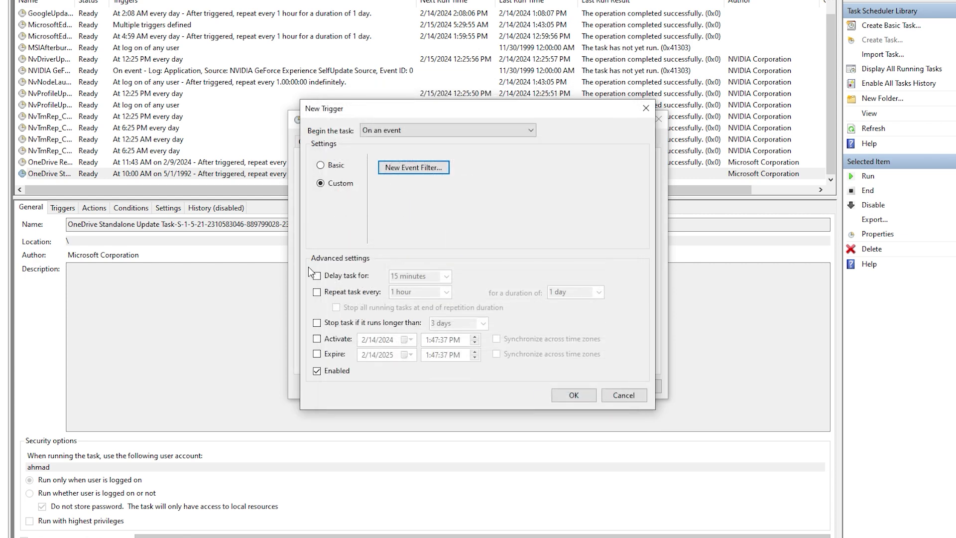
click(566, 394)
Add a Start a program action pointing to PBO2 tuner in the Downloads\Compressed\Debug-cli folder.
click(372, 142)
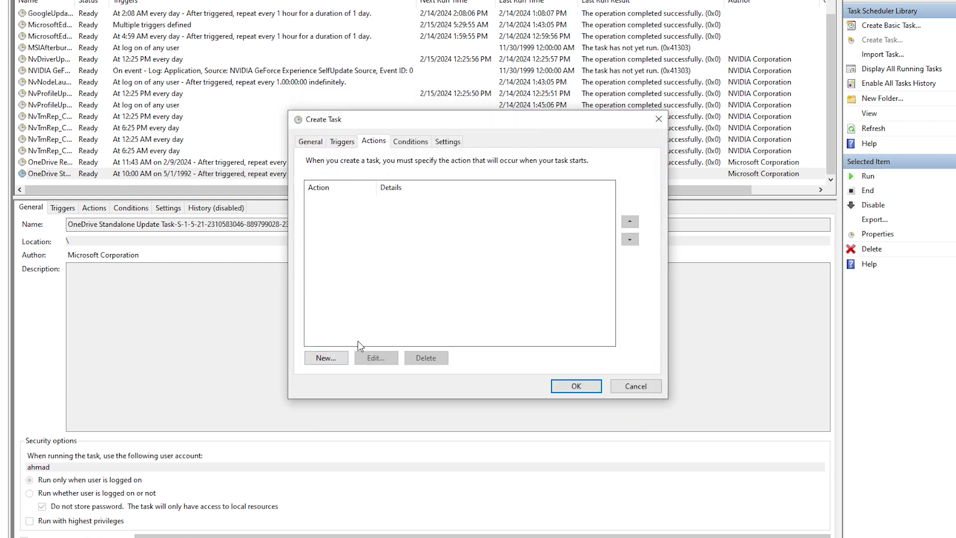
click(328, 357)
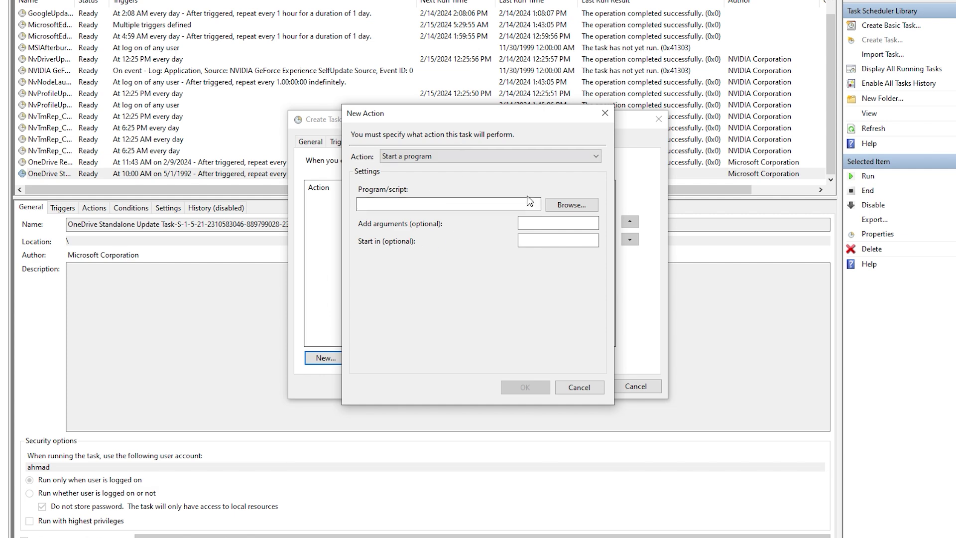
click(555, 208)
click(484, 269)
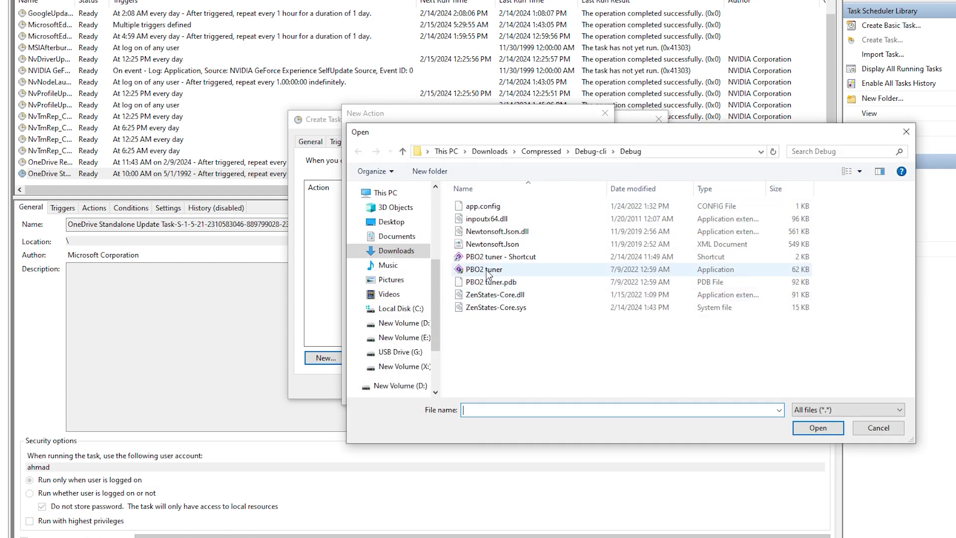
click(818, 428)
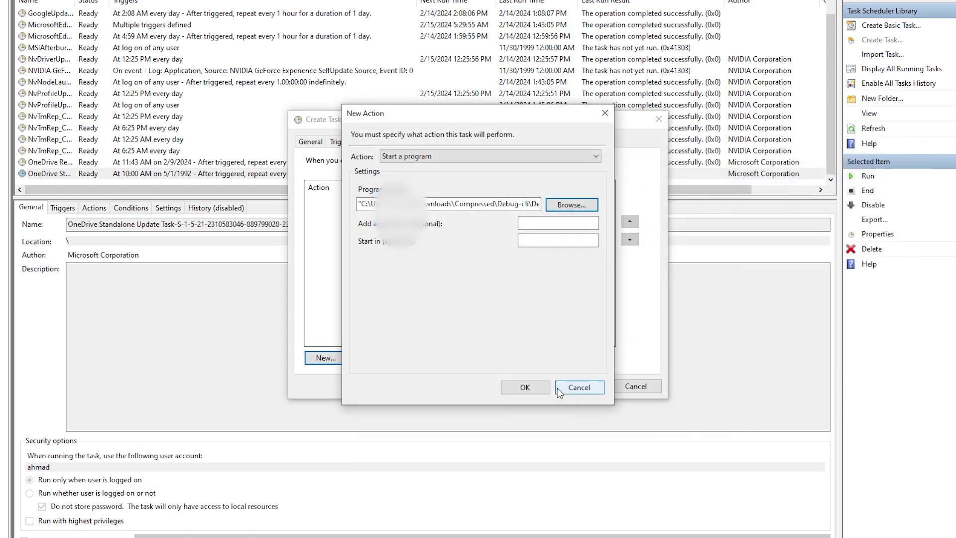
click(536, 224)
mouse_move(412, 536)
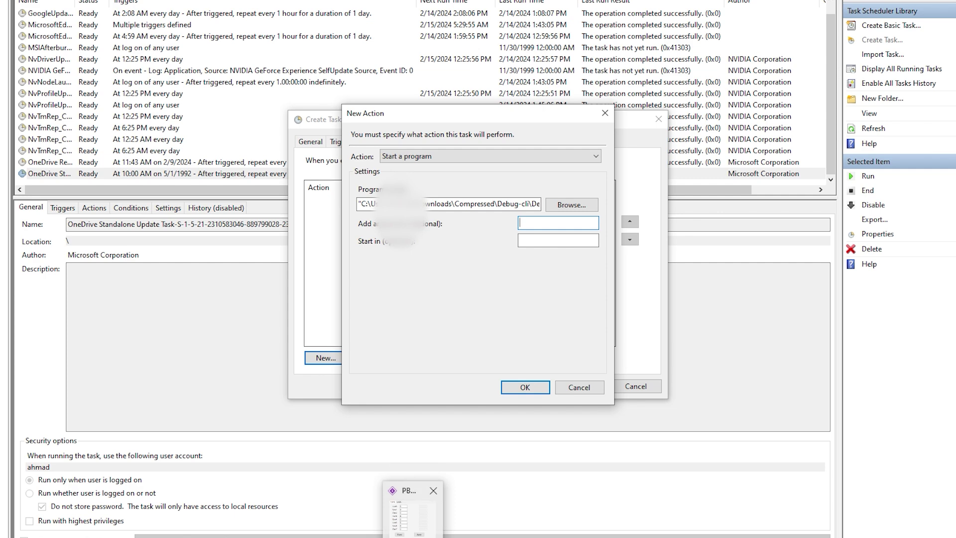
click(412, 513)
Check PBO2 Tuner's limits and curve tabs, then paste the -20 per-core values into the arguments.
drag(500, 106, 198, 104)
click(154, 125)
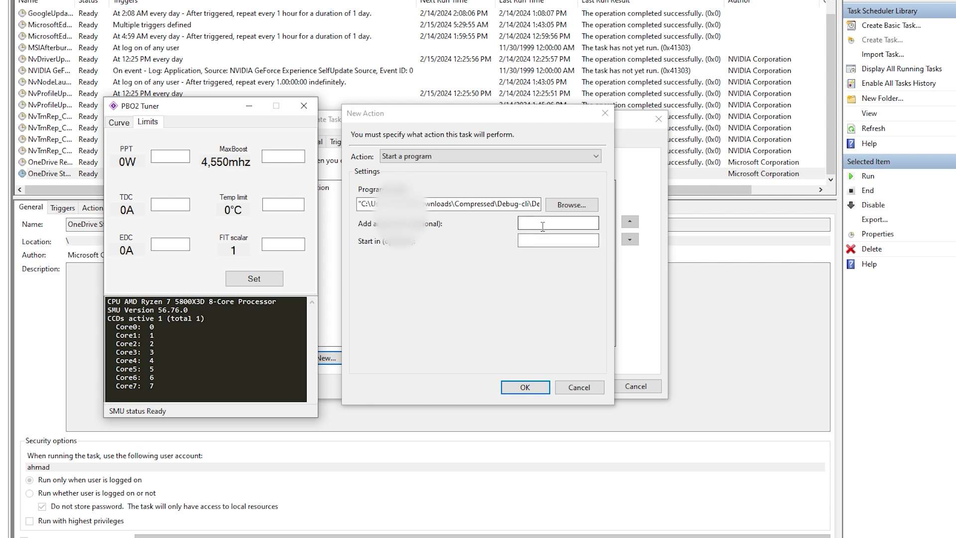
click(120, 123)
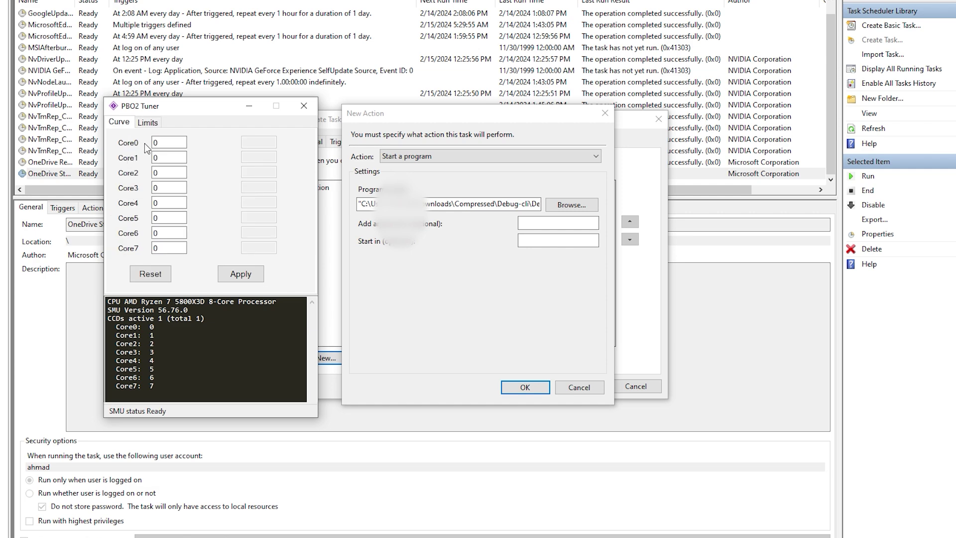
click(549, 224)
text(0 -20 -20 -20 -20 -20 -20)
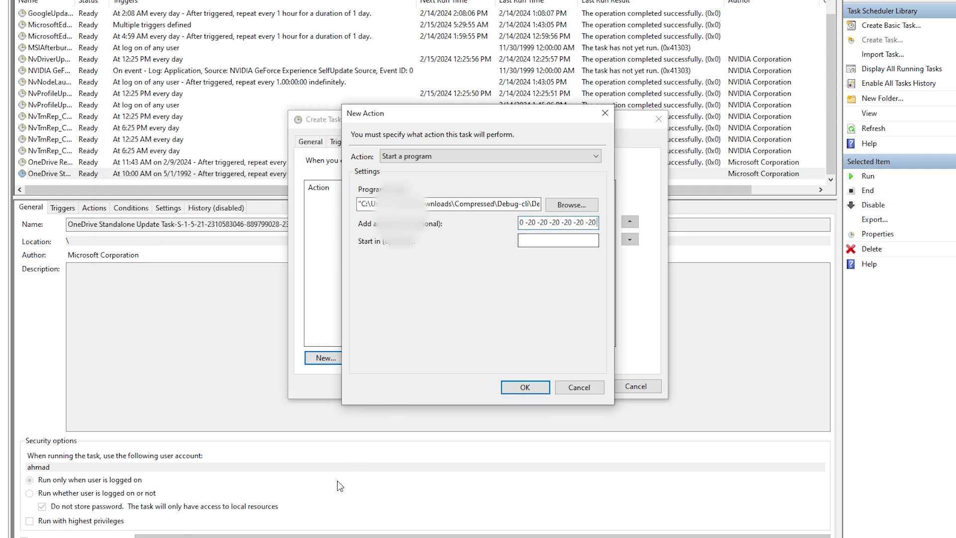
click(414, 508)
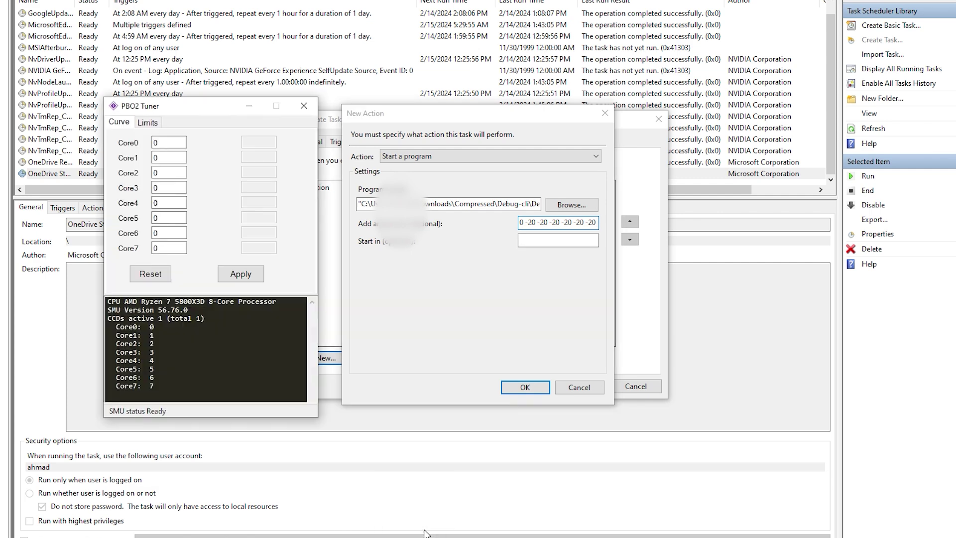
click(146, 125)
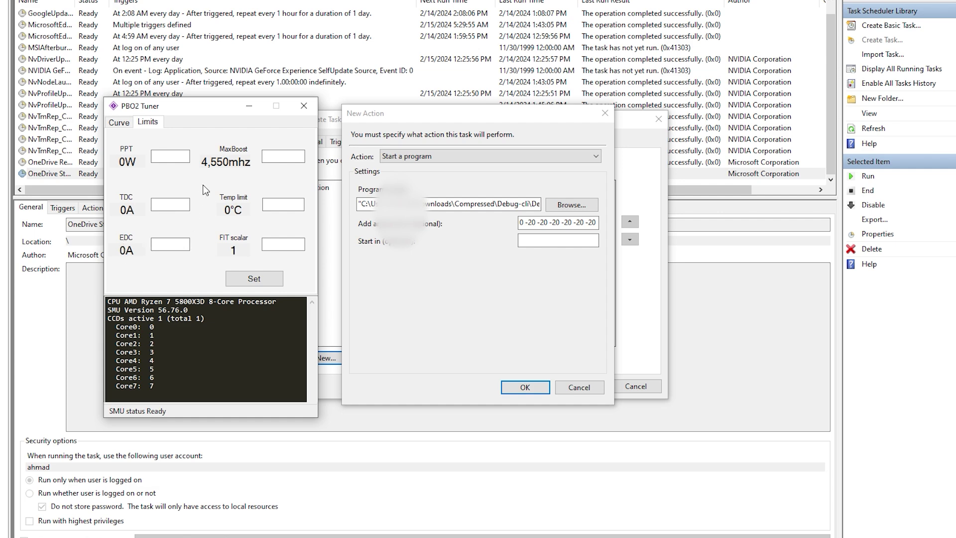
click(578, 224)
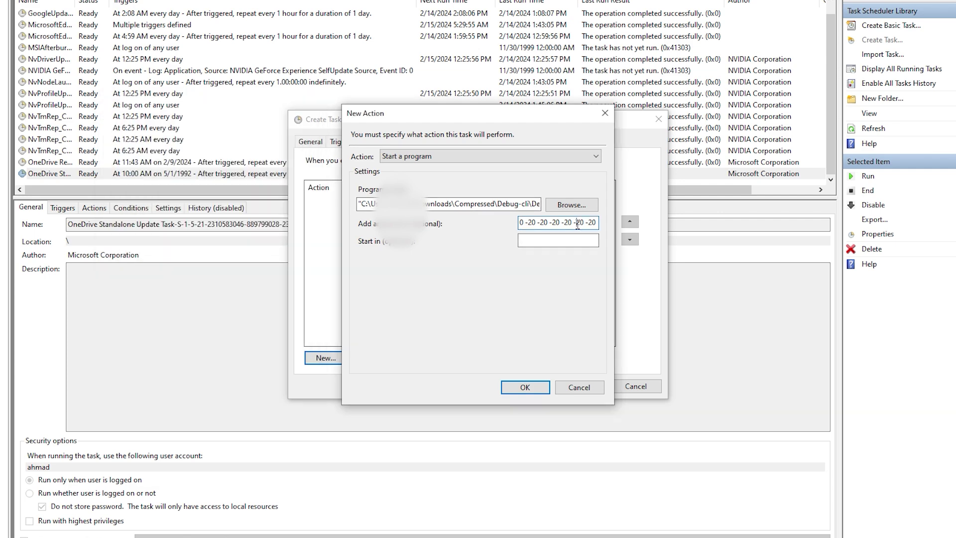
key(alt+Tab)
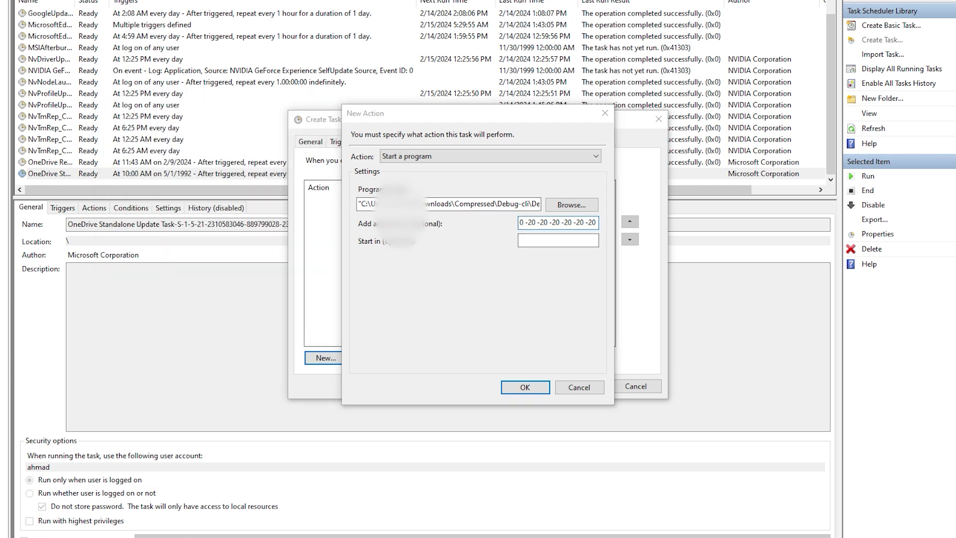
click(597, 252)
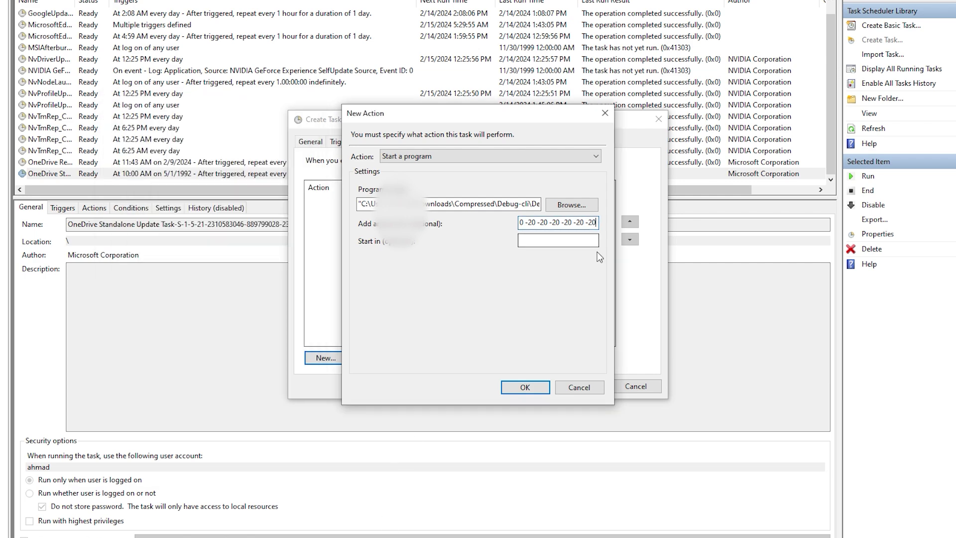
text(80)
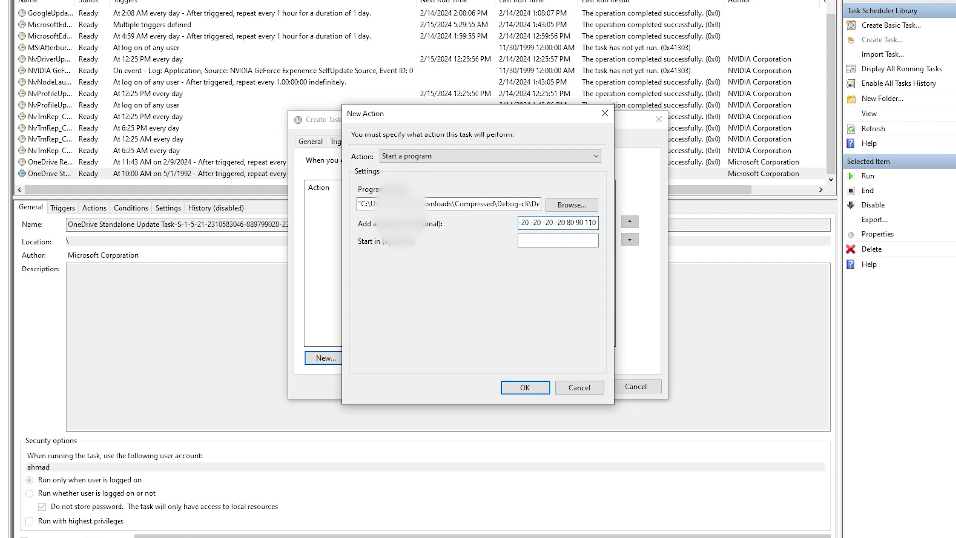
key(alt+Tab)
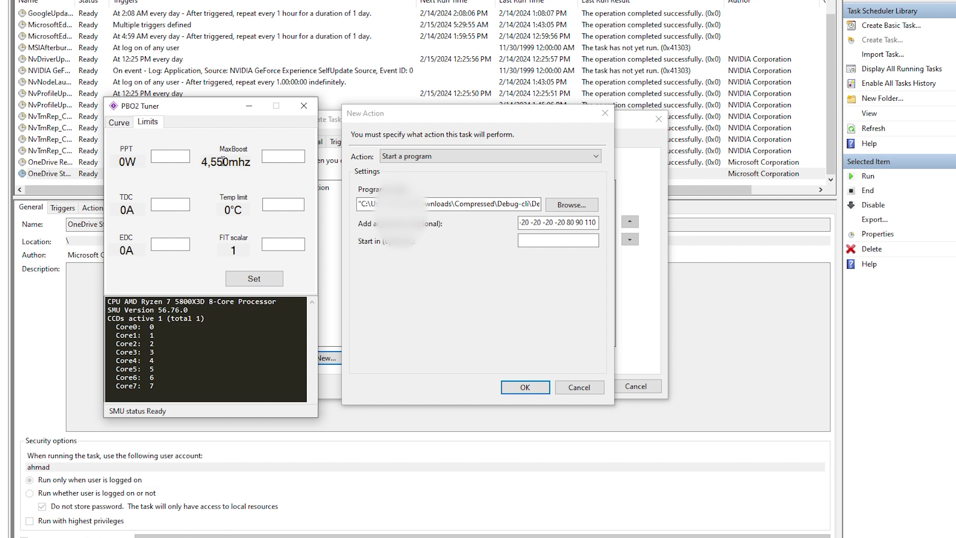
click(588, 223)
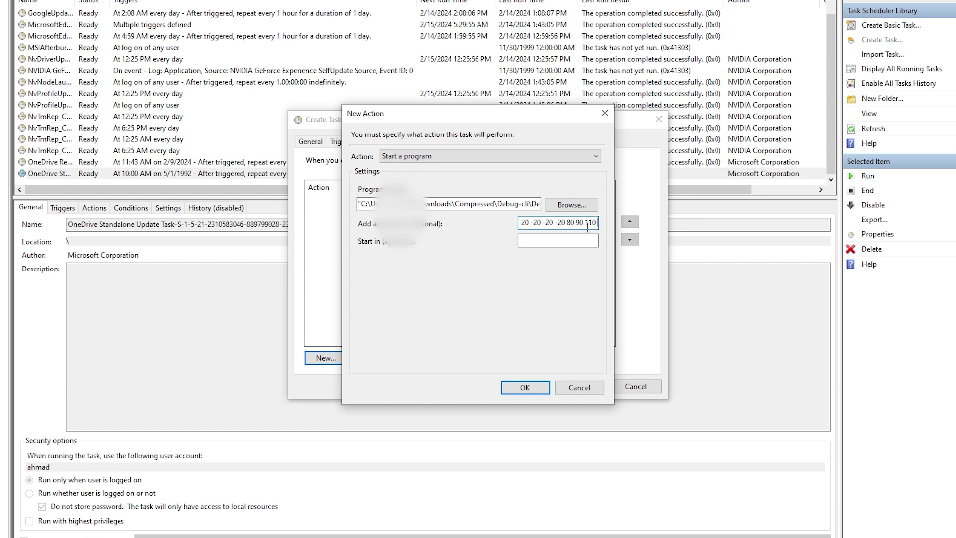
text(3875)
Confirm the action, allow starting on battery, and disable the 3-day run limit and forced stop.
click(525, 387)
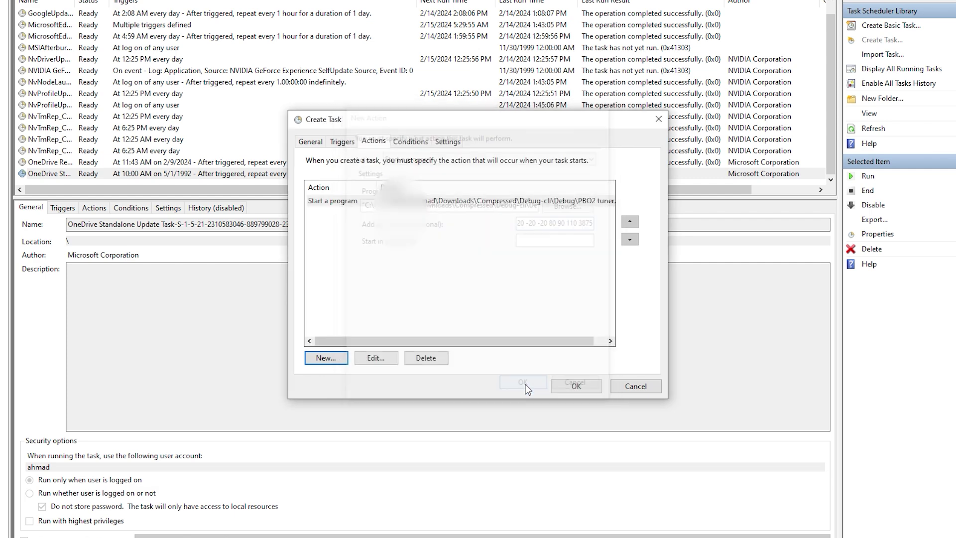
click(412, 143)
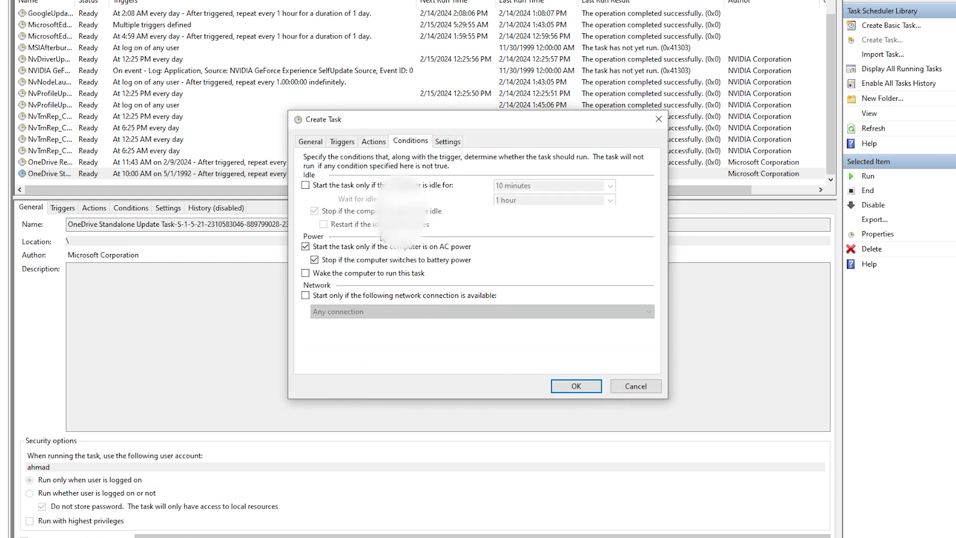
click(306, 248)
click(440, 143)
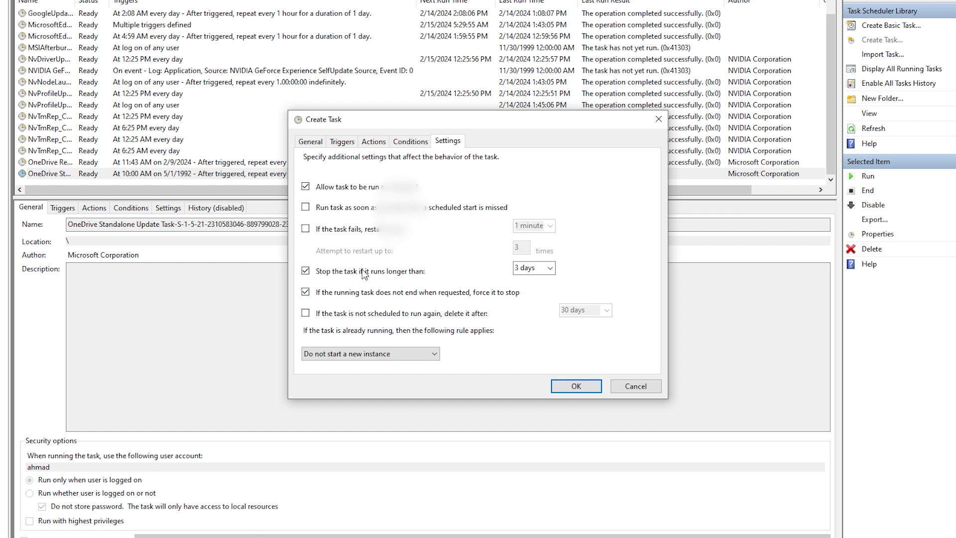
click(305, 271)
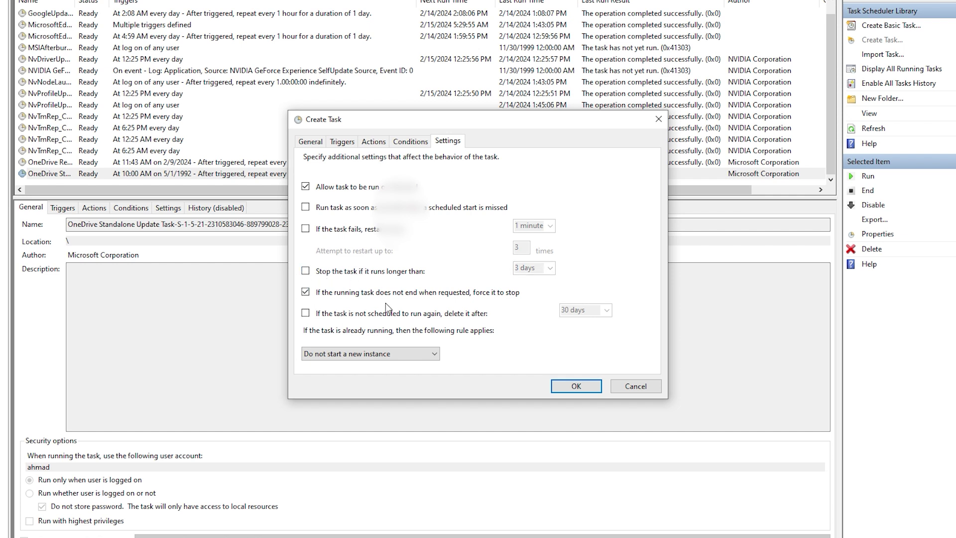
click(306, 292)
Save the pbo2 -20 task so it is listed as Ready in the library.
click(573, 386)
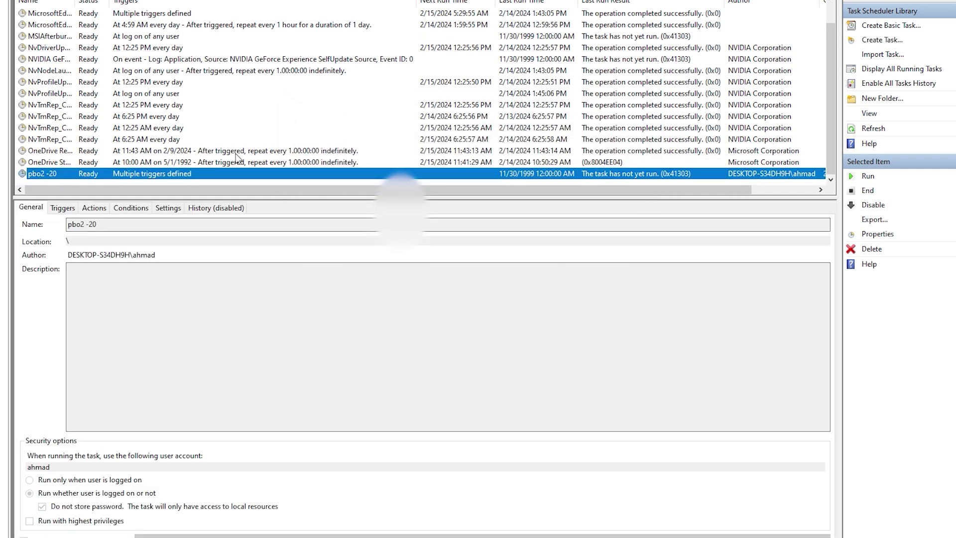